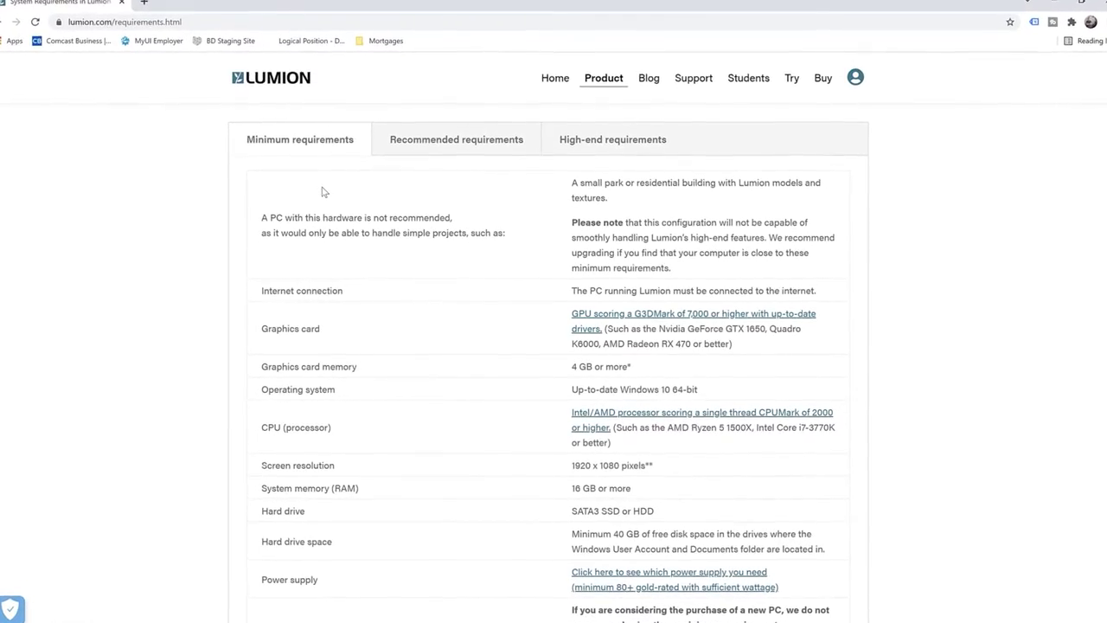
View the Recommended hardware requirements, then switch to the High-end requirements.
click(489, 149)
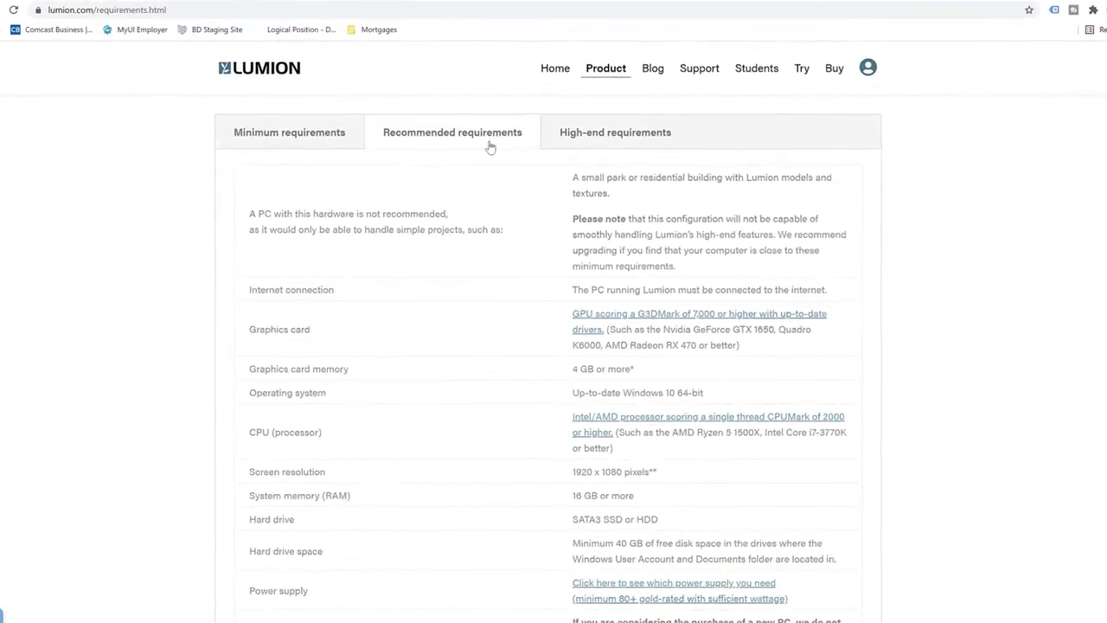
click(695, 132)
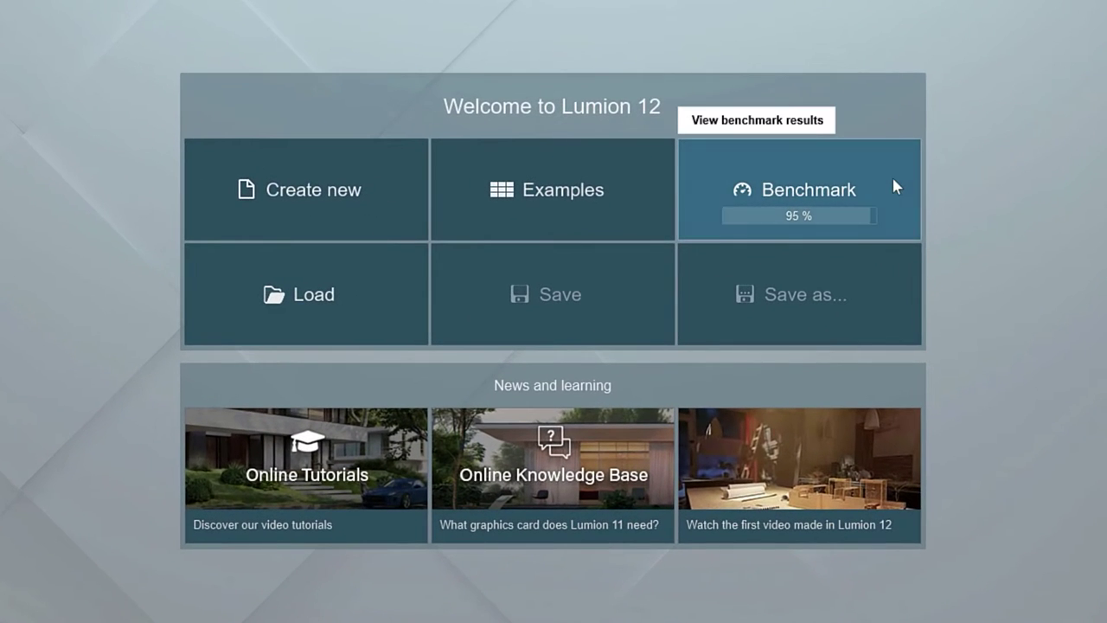
click(895, 186)
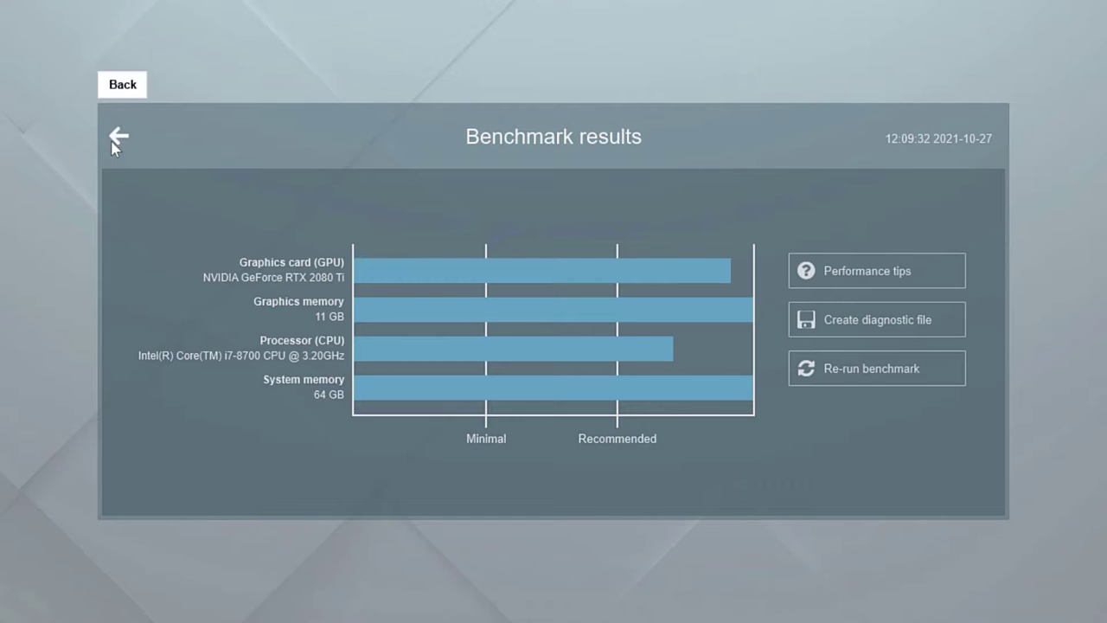
click(115, 143)
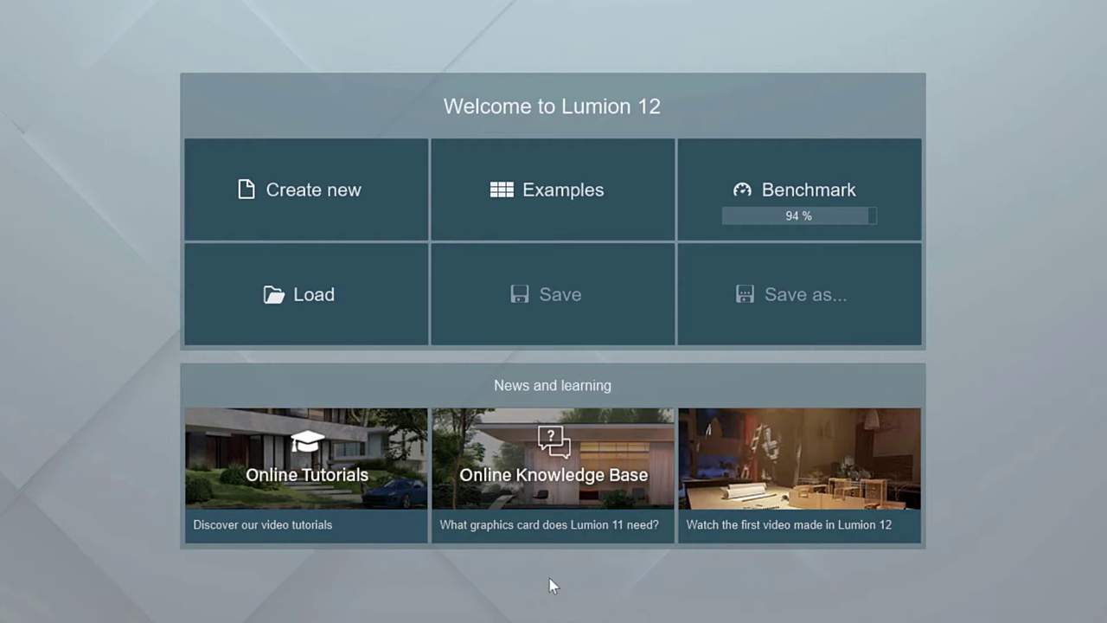
click(861, 519)
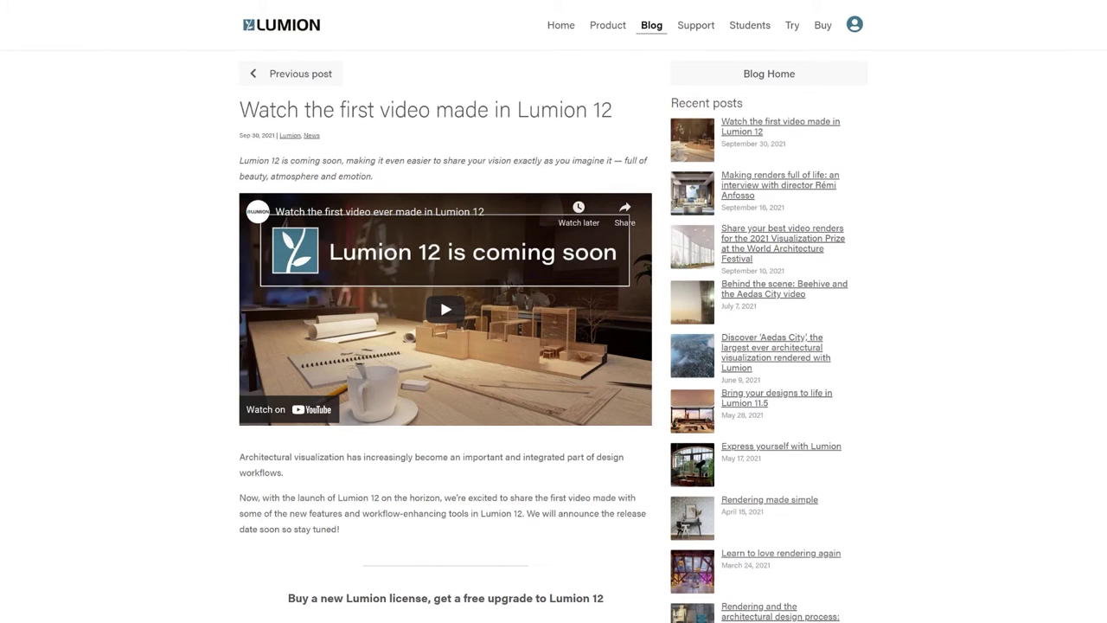
scroll(553, 346, down, 5)
scroll(445, 346, down, 3)
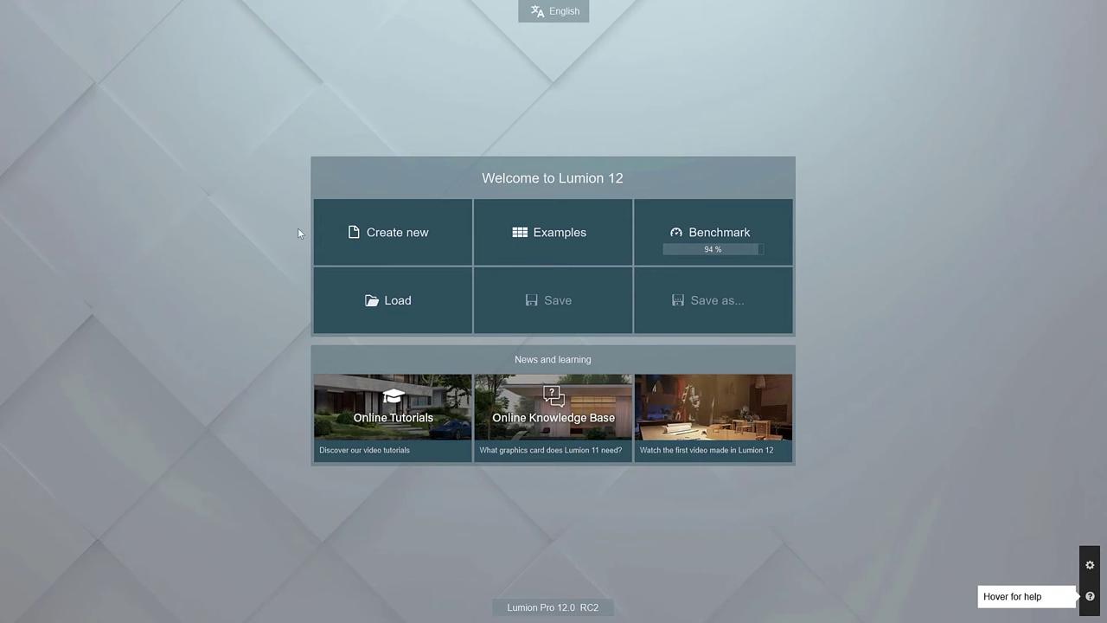
click(342, 230)
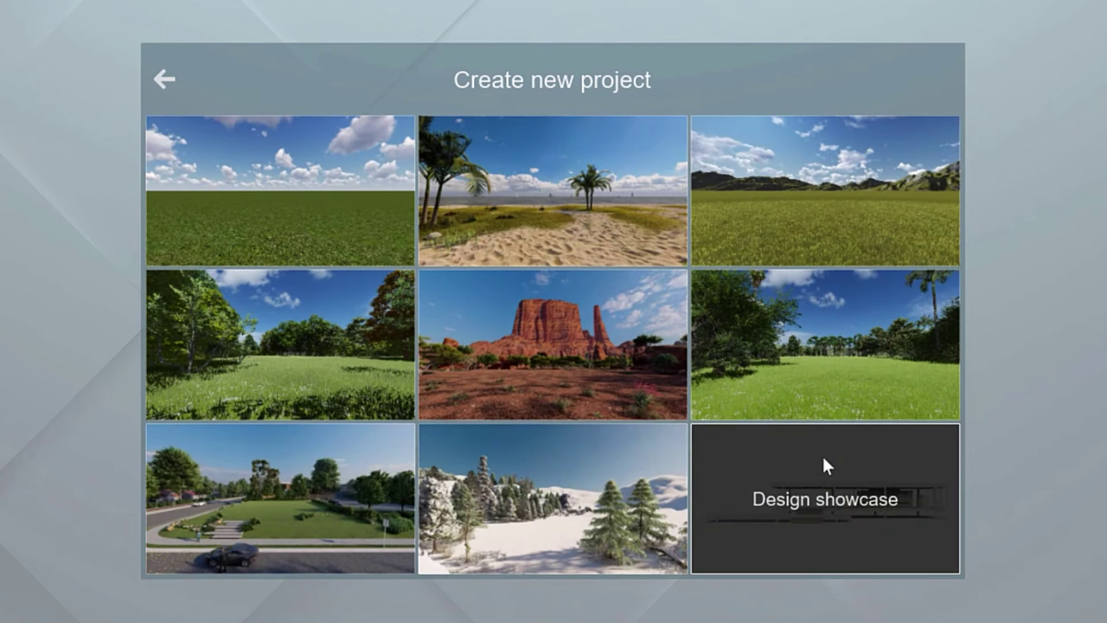
click(163, 81)
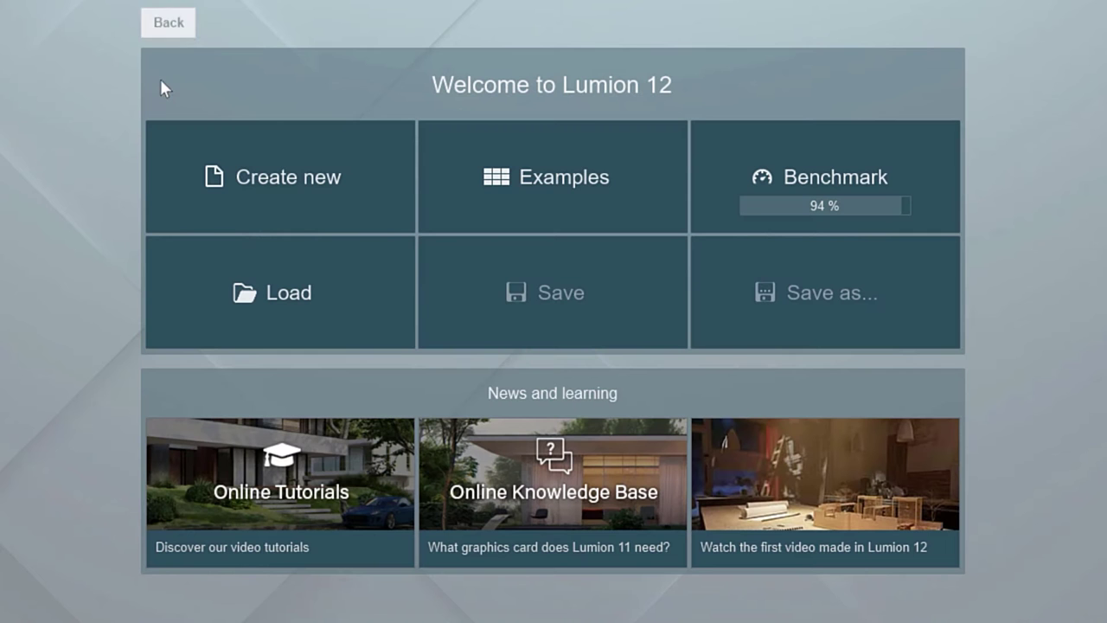
click(648, 167)
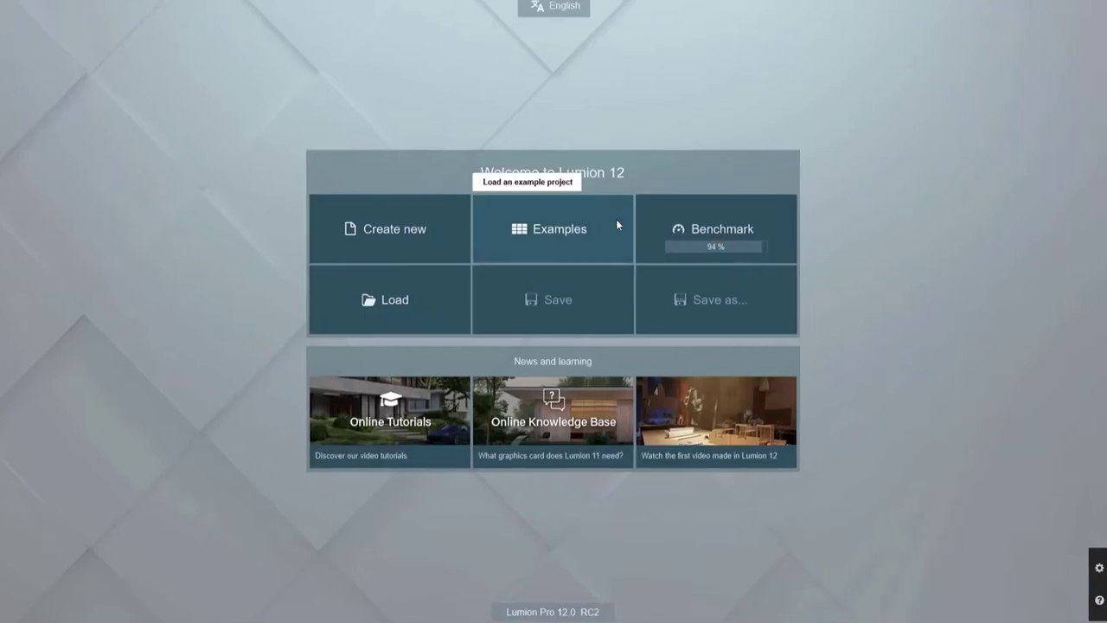
click(630, 206)
Load the Beach house example and fly the camera over the pool, tree field, beach and sea.
click(865, 450)
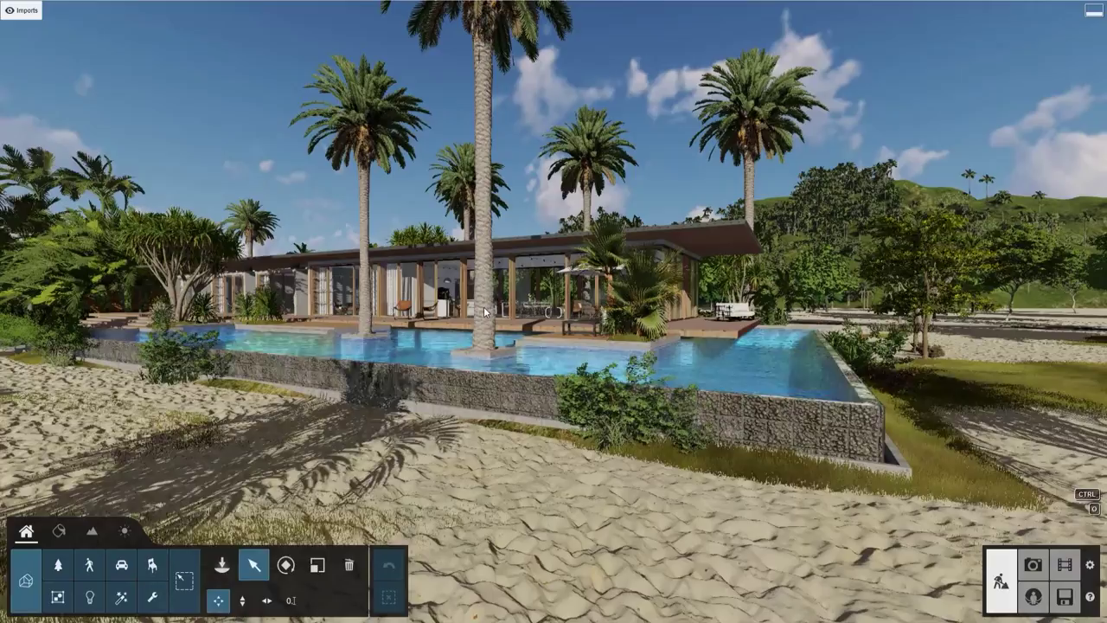
key(w)
right_drag(486, 312, 224, 314)
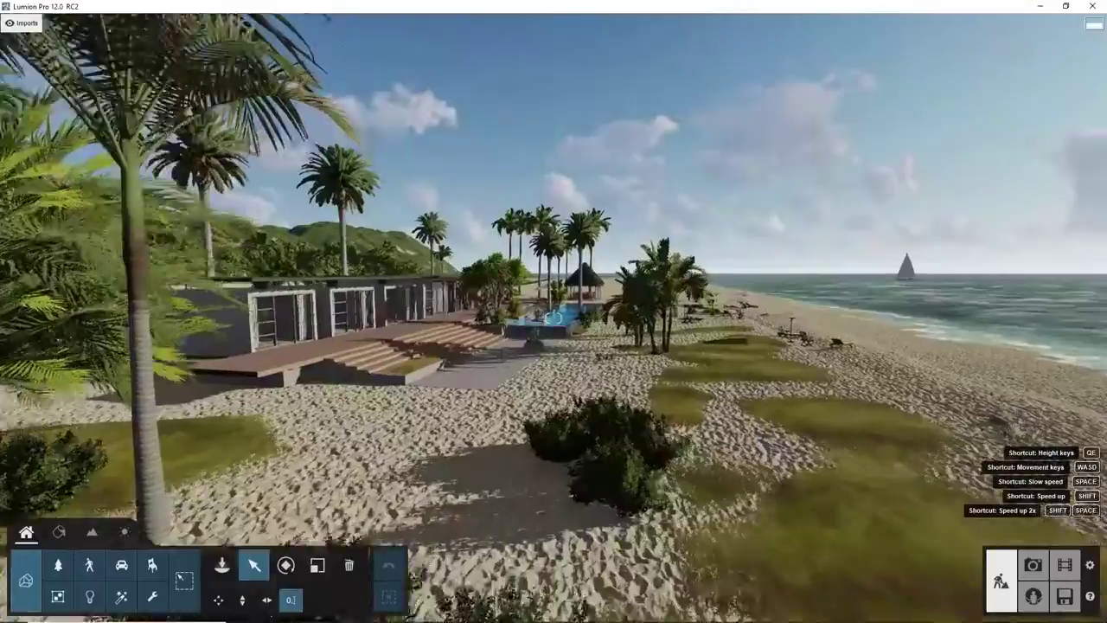
key(w)
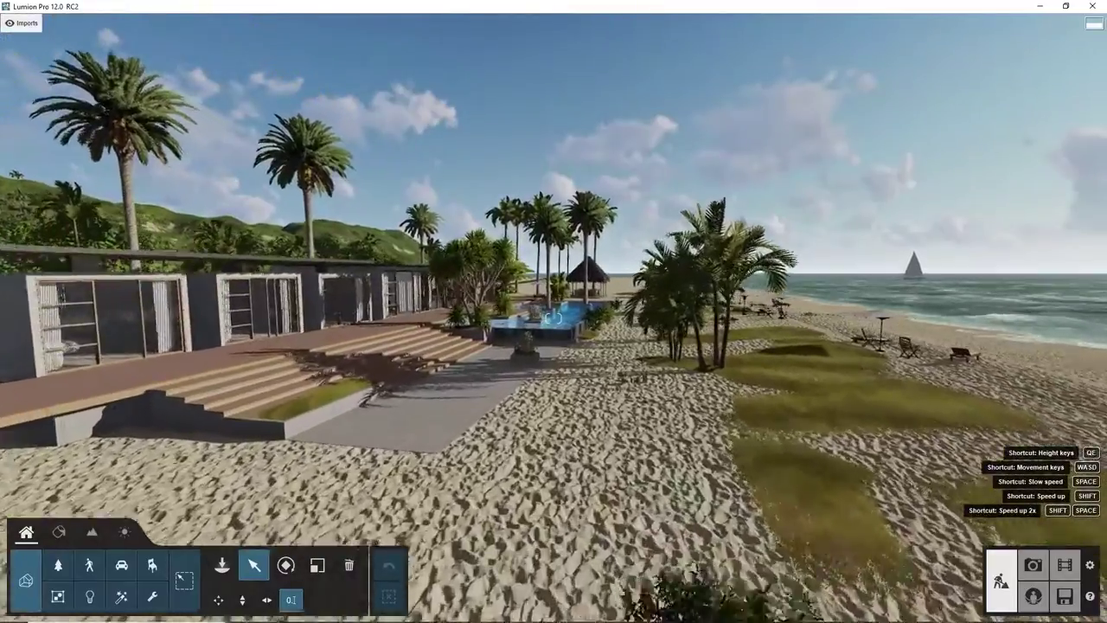
key(w)
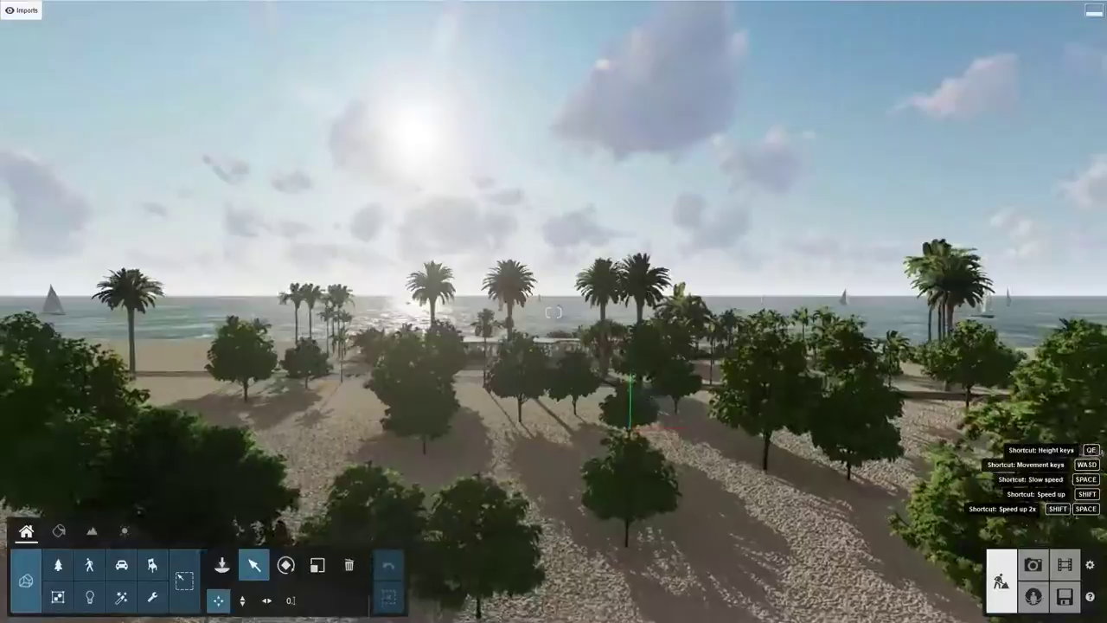
key(w)
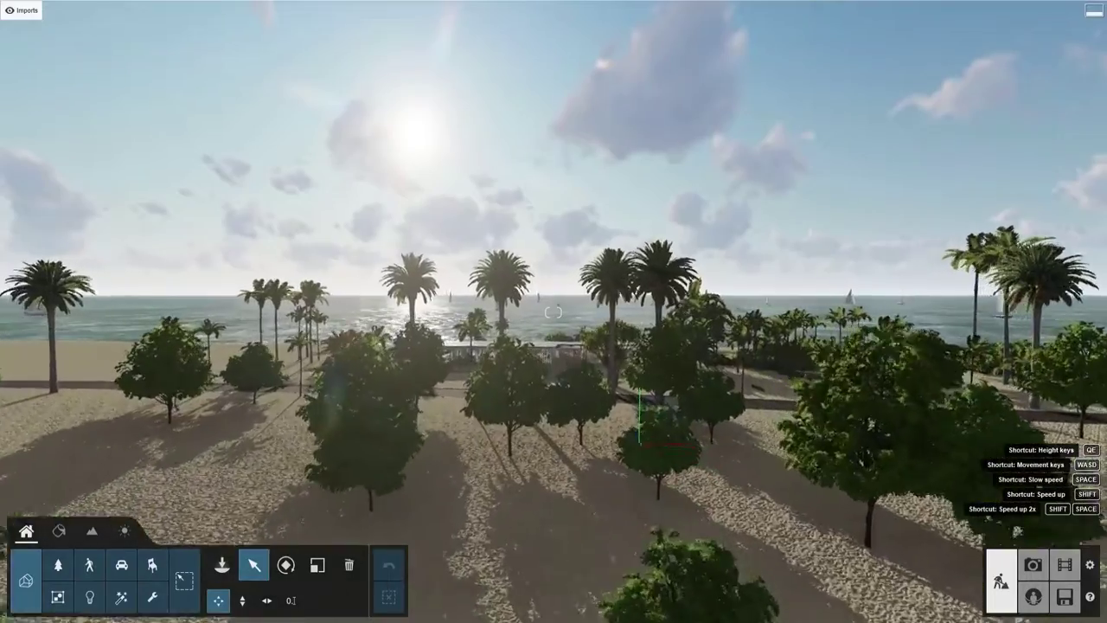
key(w)
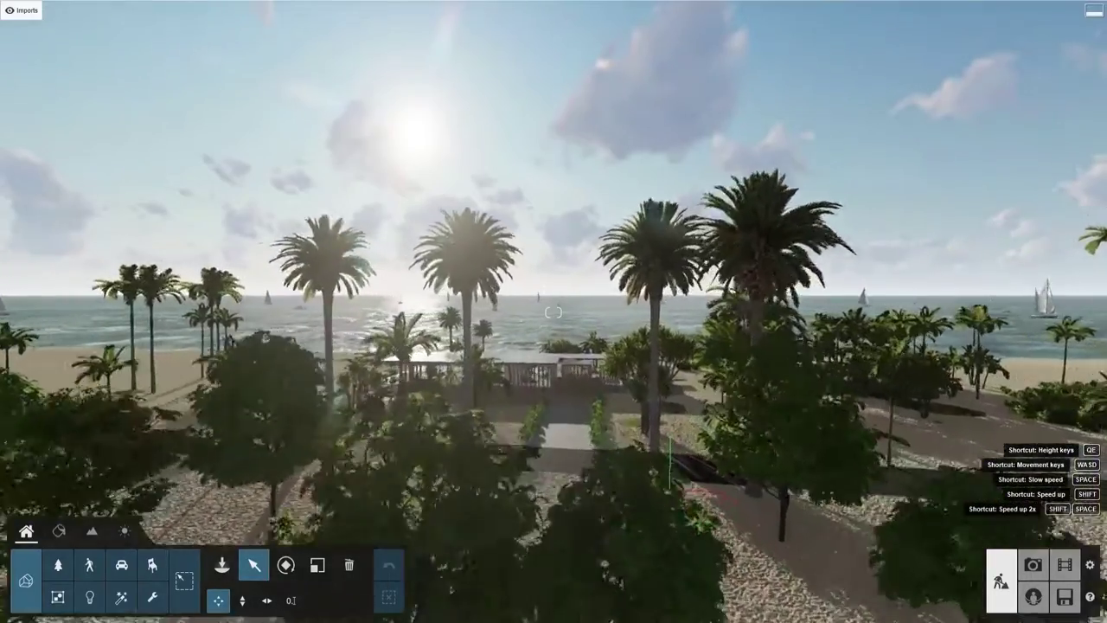
key(w)
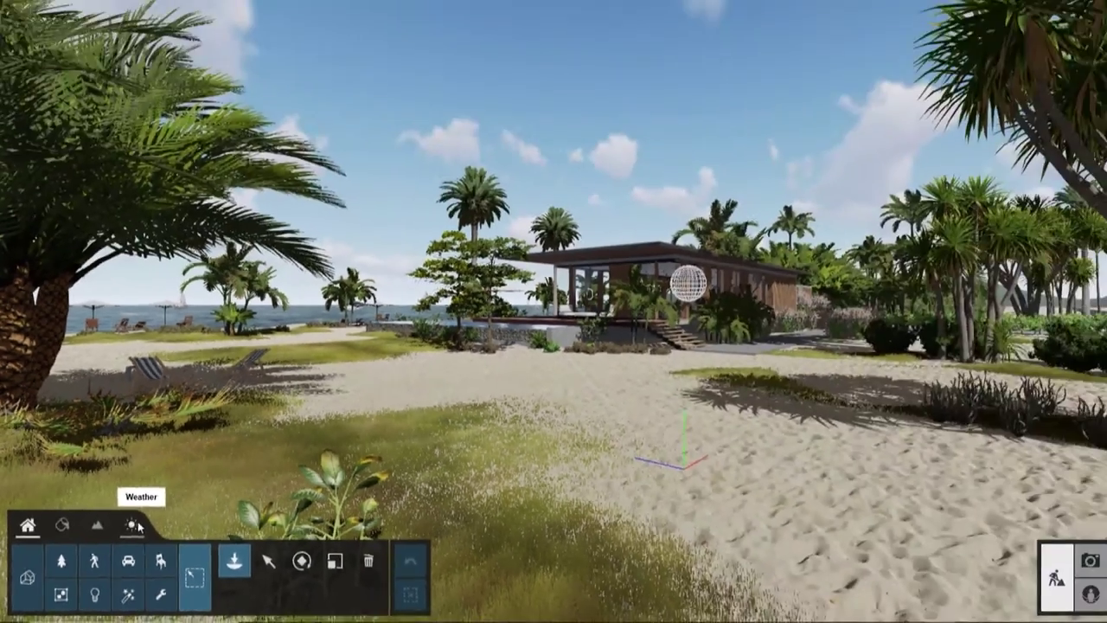
In the weather settings, swing the sun to south-east and raise Cloudiness to 1.4.
click(258, 445)
drag(127, 610, 198, 562)
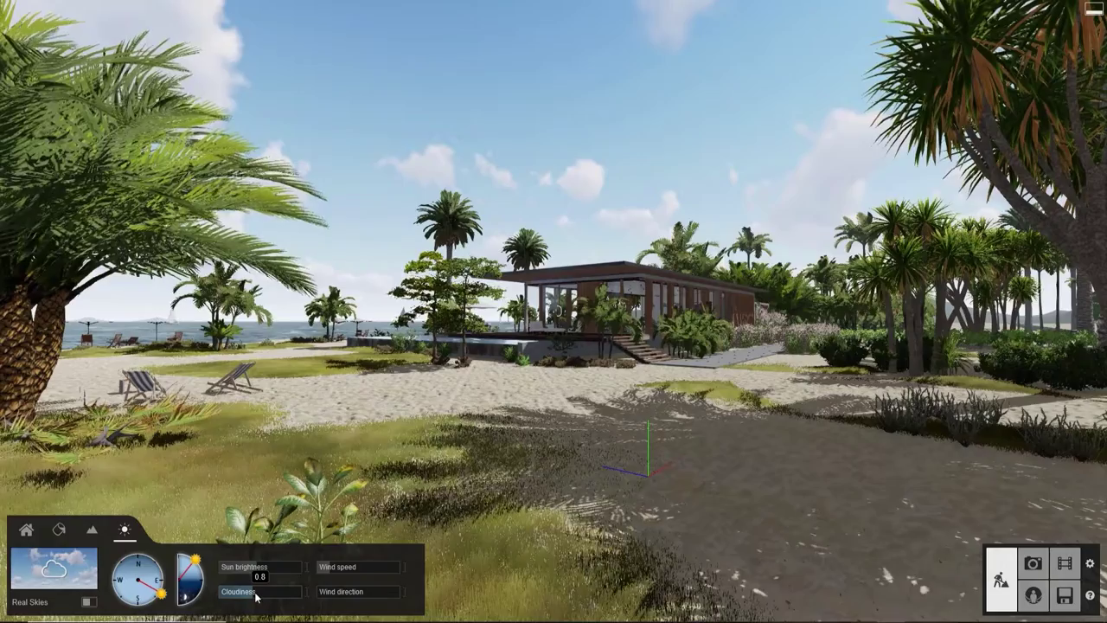
drag(256, 596, 294, 605)
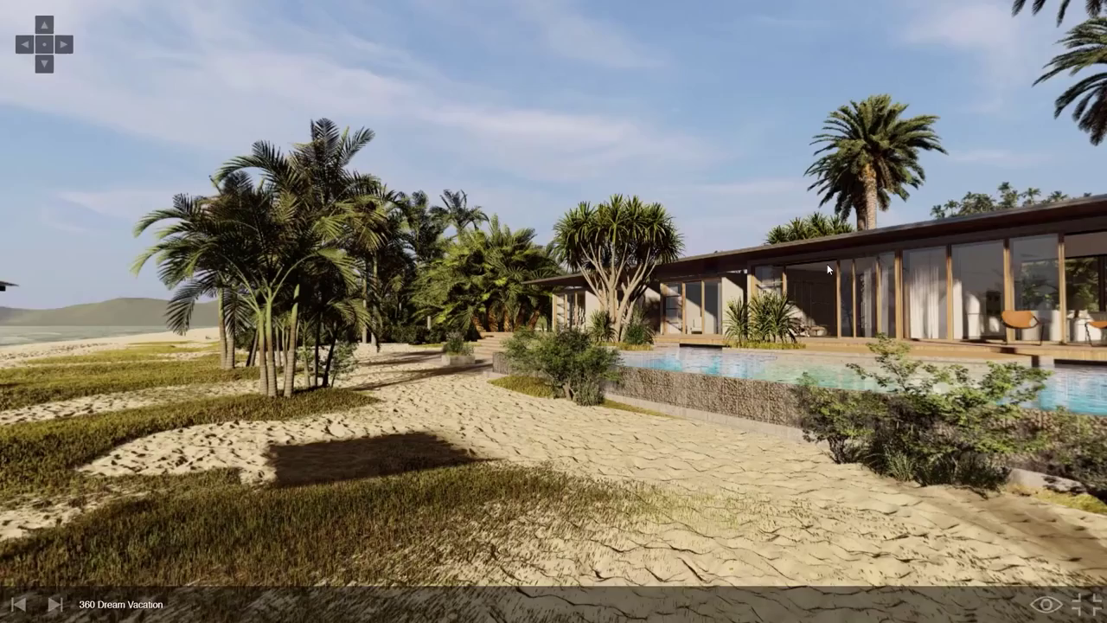
drag(827, 263, 375, 275)
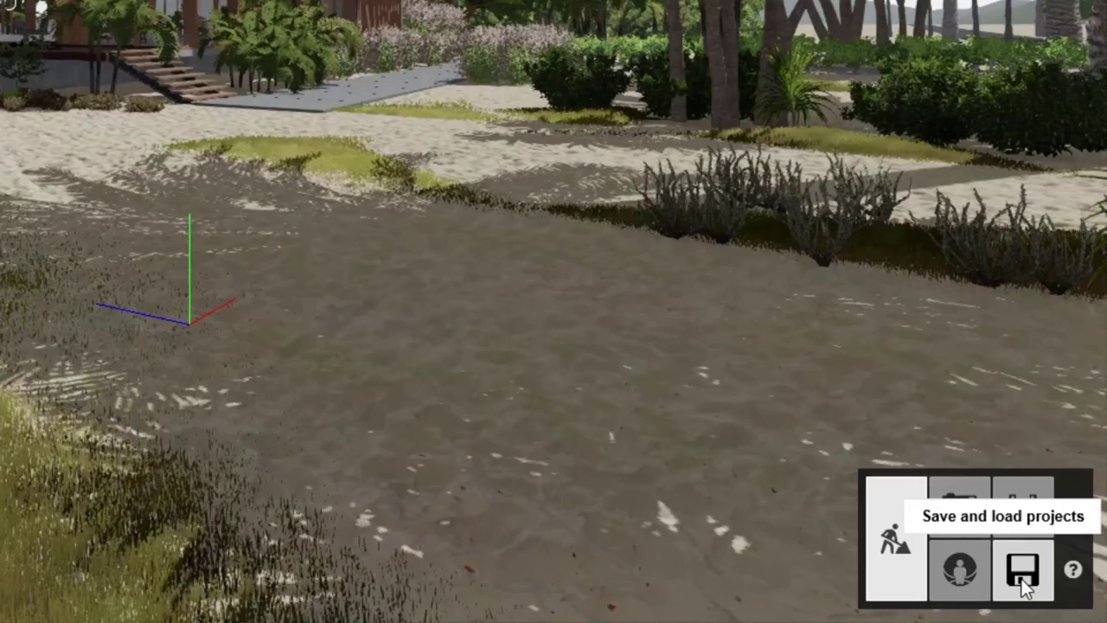
Set the editor quality to one star and the editor resolution to 50%.
click(1023, 569)
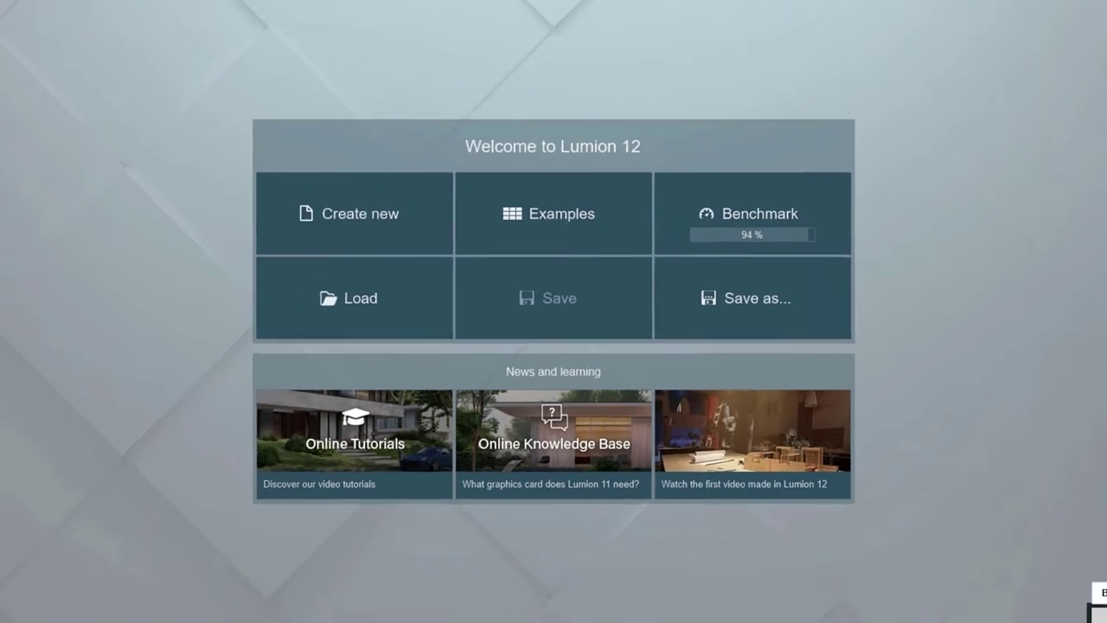
click(1002, 595)
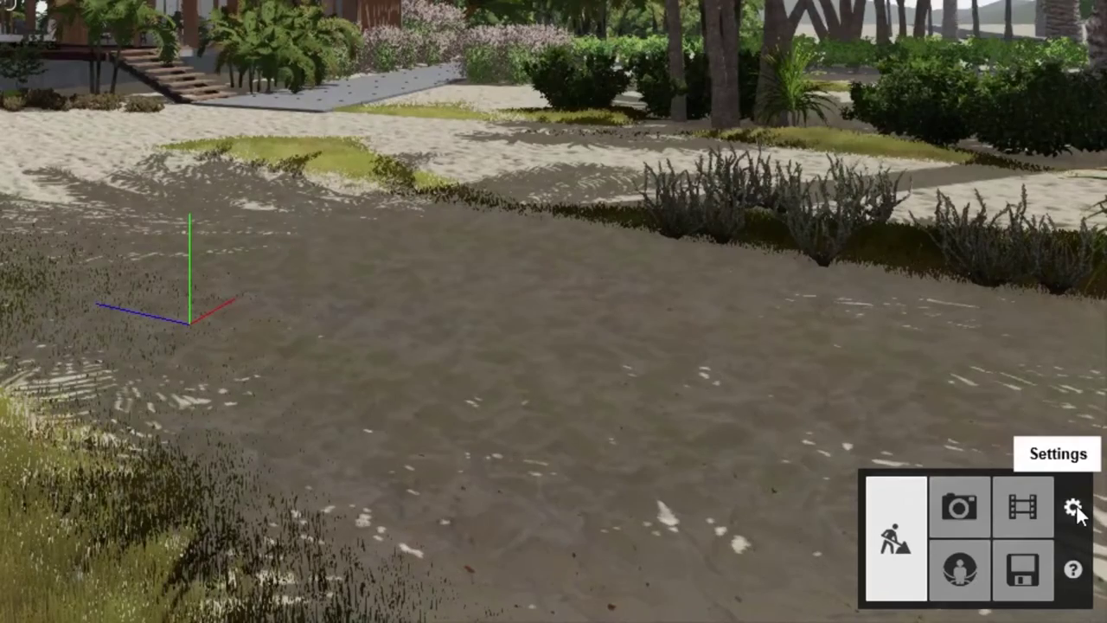
click(1075, 509)
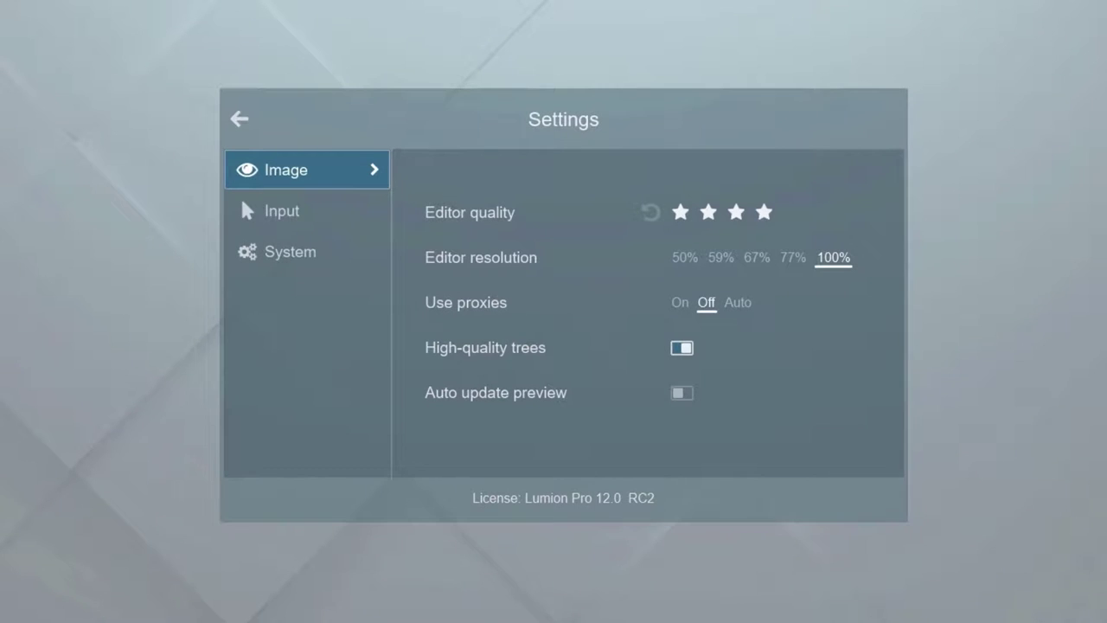
click(681, 212)
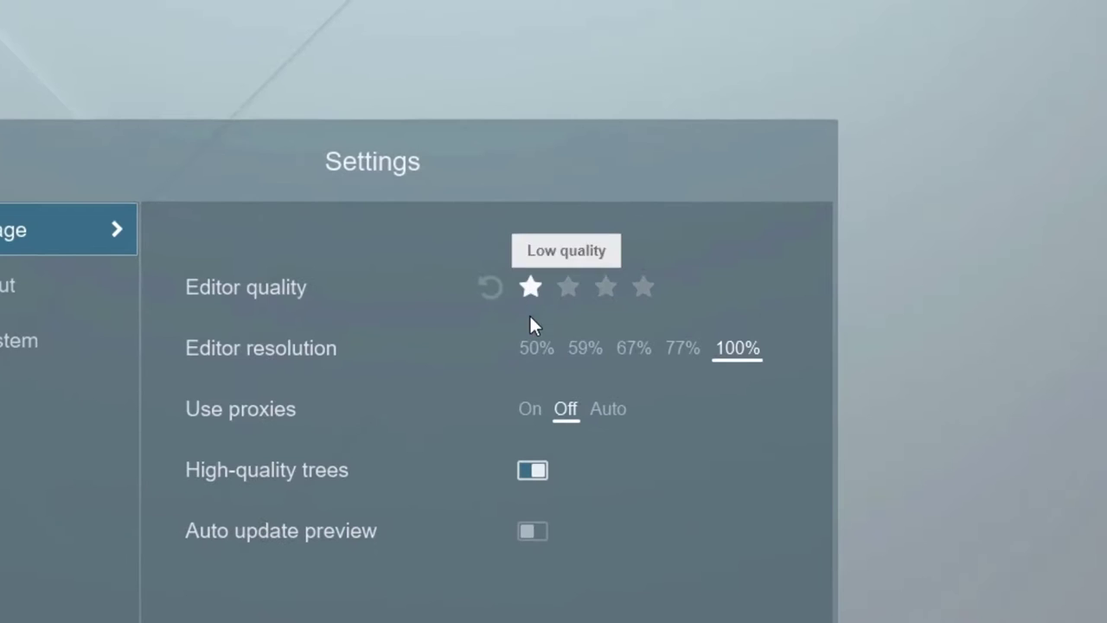
click(530, 344)
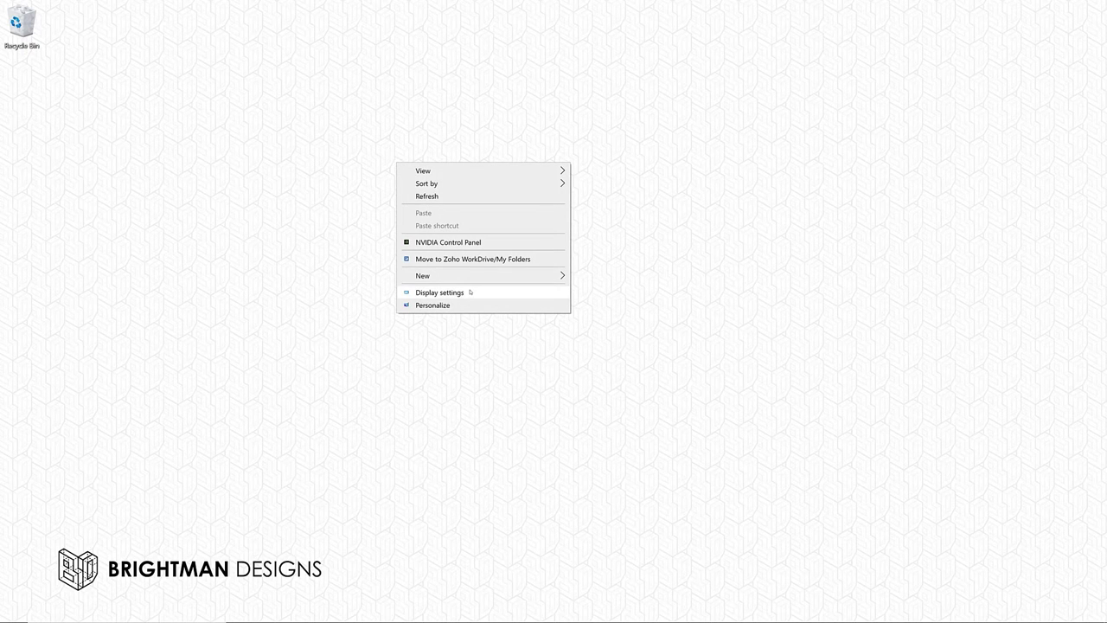
Open Windows Display settings and list the display resolution options at 3840 × 2160.
click(439, 292)
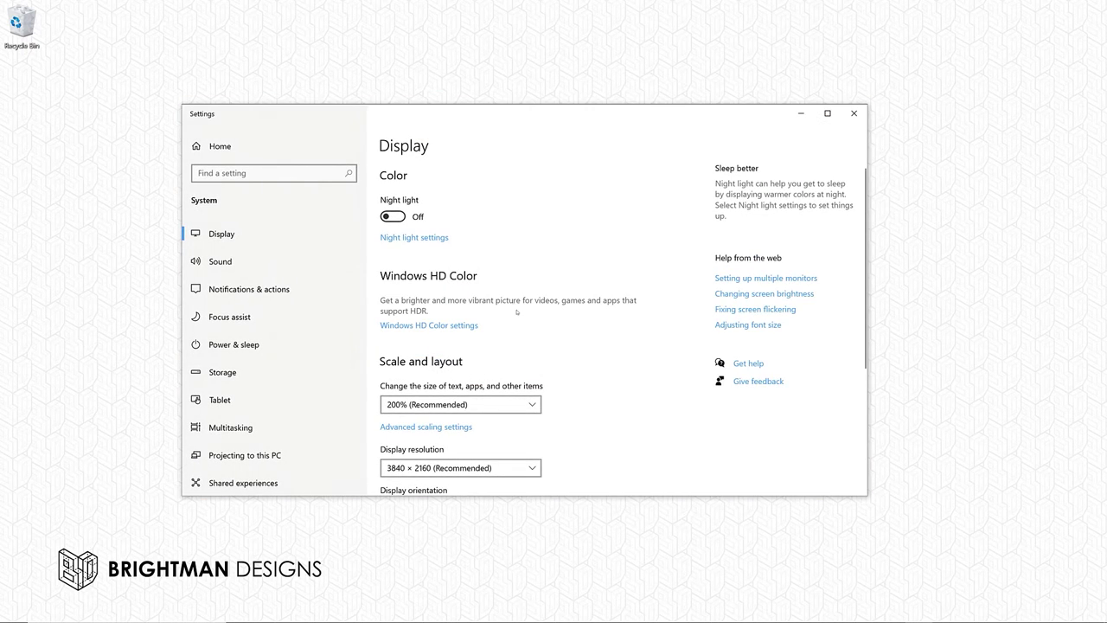
scroll(558, 421, down, 5)
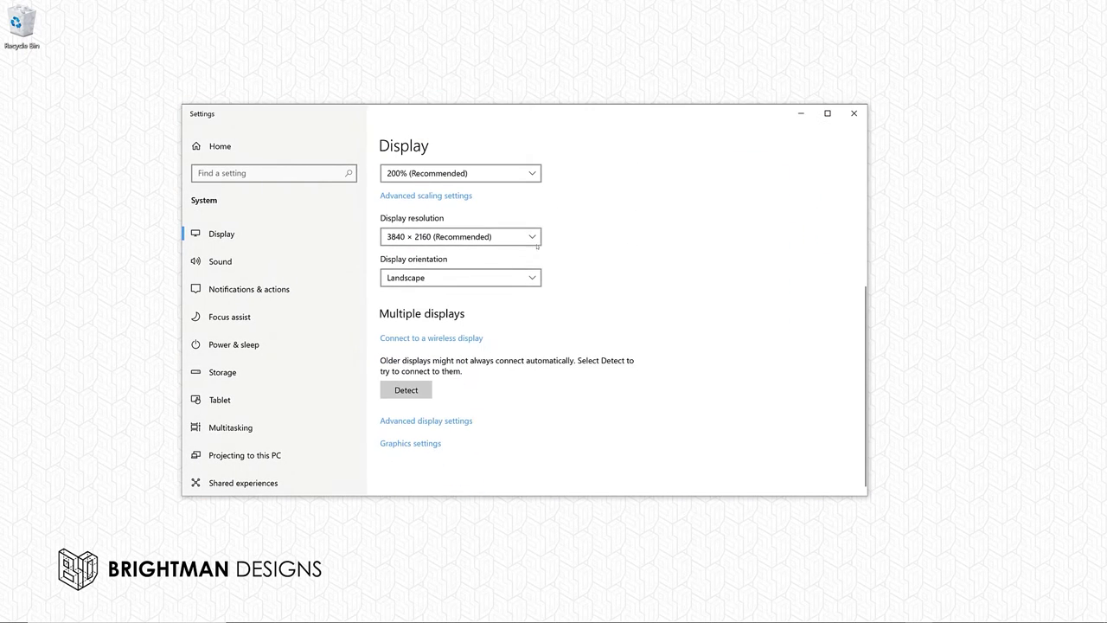
click(536, 239)
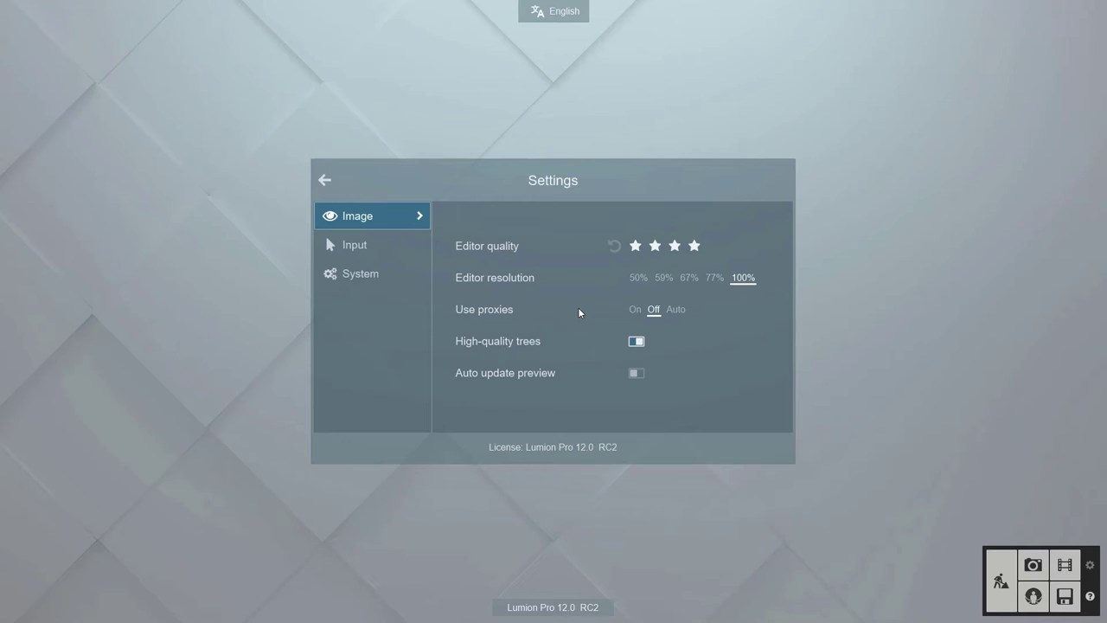
Turn on Use proxies, review the Input and System settings, and start the interactive tutorial.
click(635, 309)
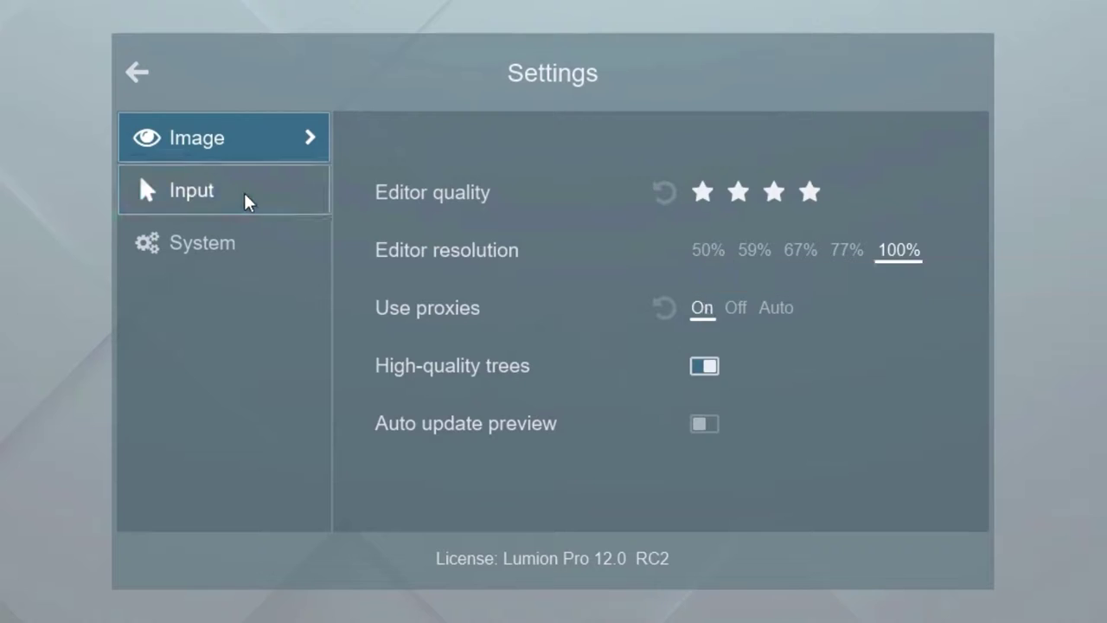
click(248, 201)
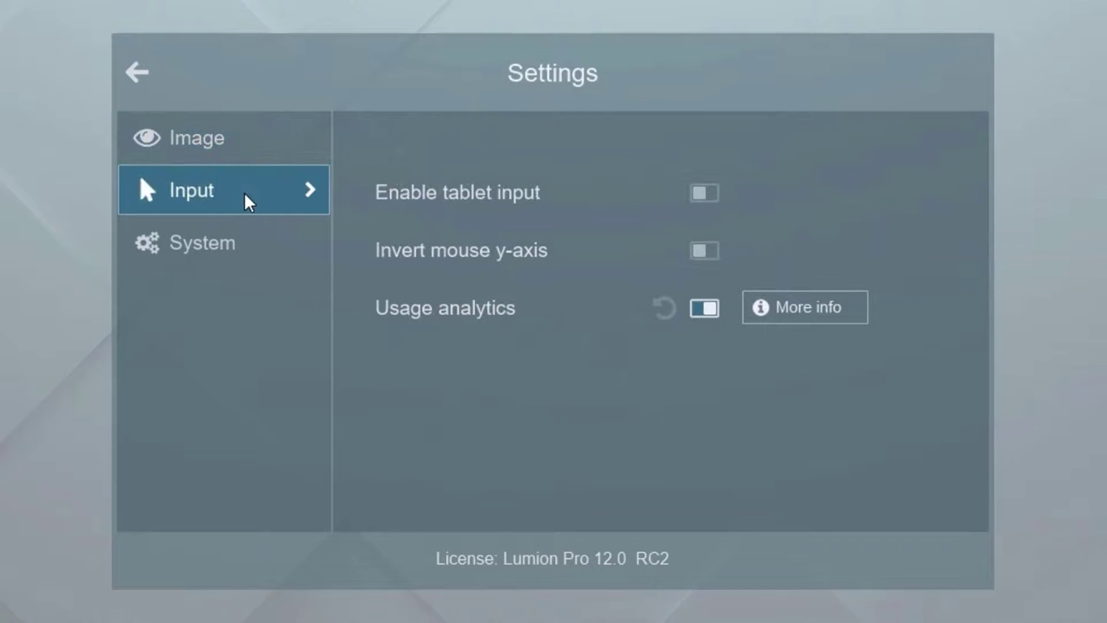
click(290, 244)
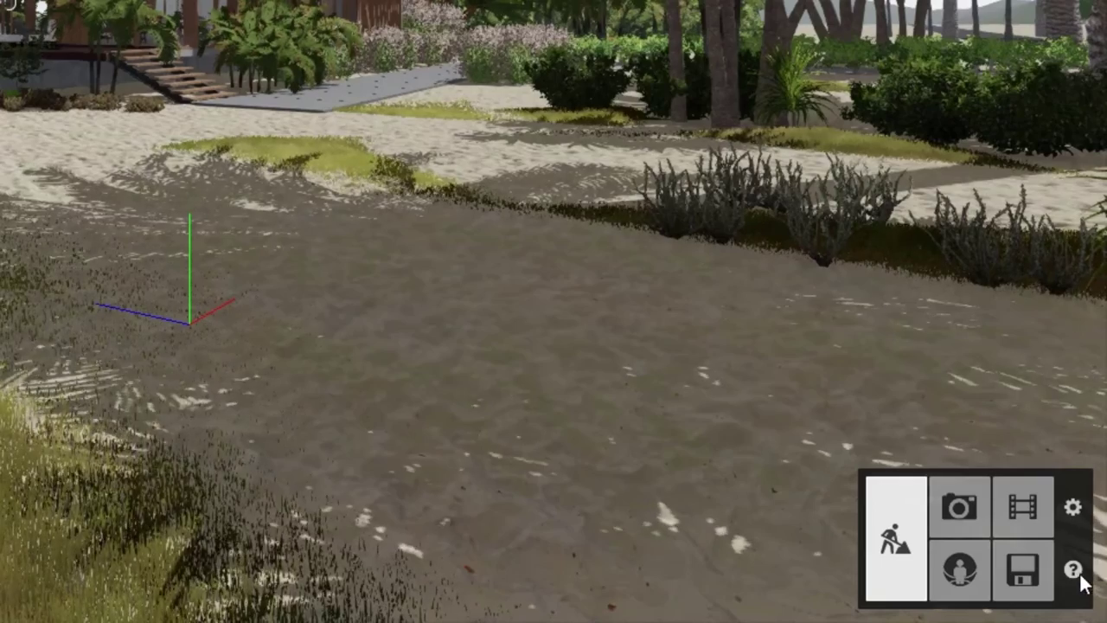
mouse_move(1080, 575)
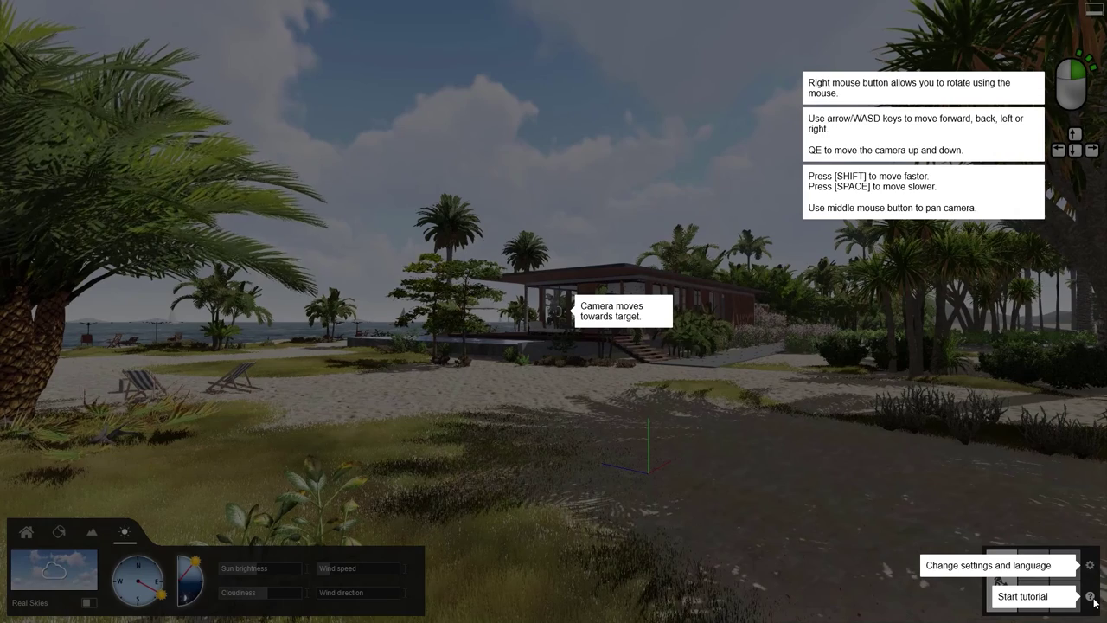
click(1091, 596)
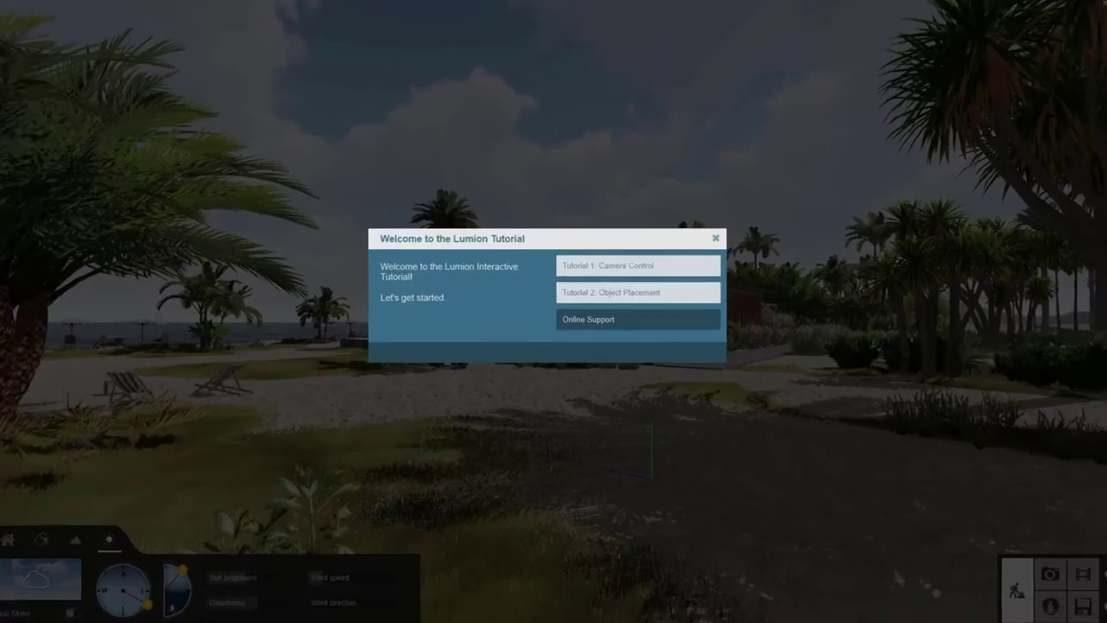